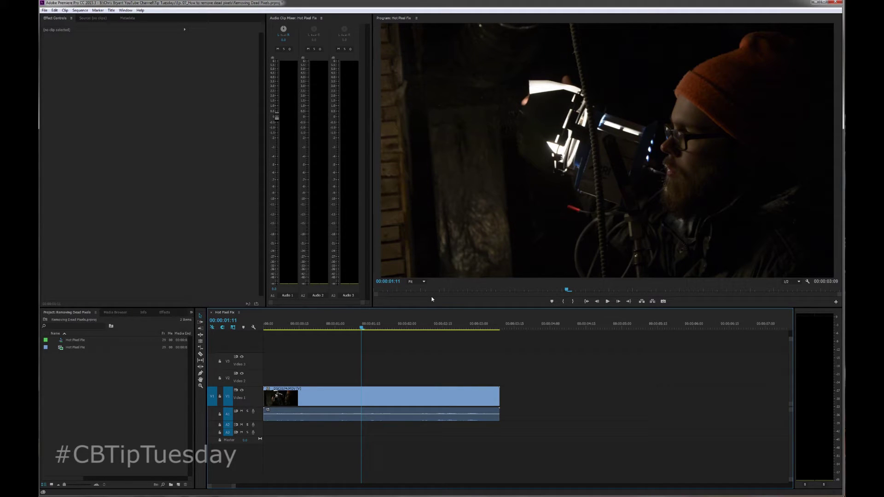
Export the dark frame at 00:00:00:20 as a JPEG still named Hot Pixels.
{"action": "left_click", "coordinate": [275, 327]}
{"action": "left_click_drag", "start_coordinate": [275, 328], "coordinate": [312, 326]}
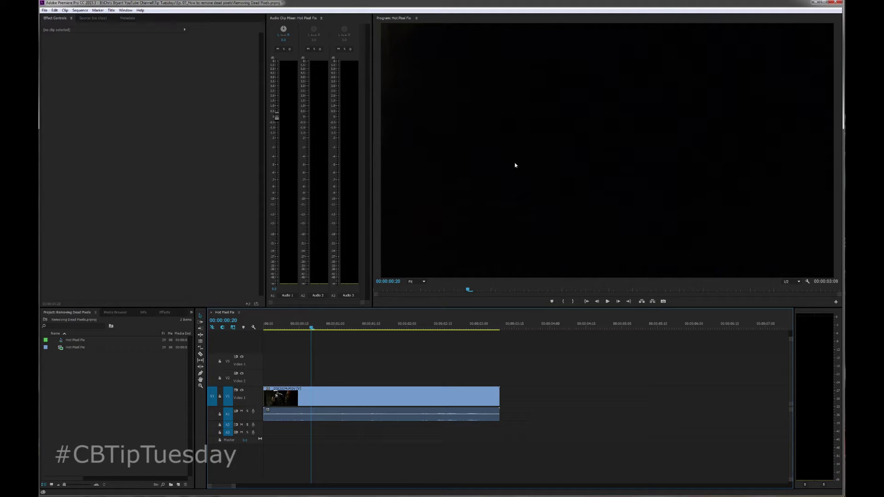
{"action": "left_click", "coordinate": [663, 301]}
{"action": "left_click", "coordinate": [421, 231]}
{"action": "left_click_drag", "start_coordinate": [415, 231], "coordinate": [477, 236]}
{"action": "key", "text": "BackSpace"}
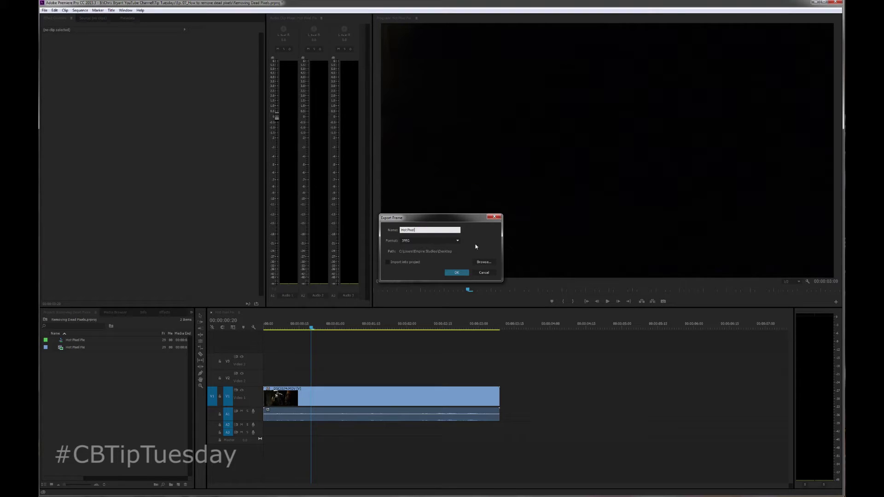
{"action": "left_click", "coordinate": [461, 272]}
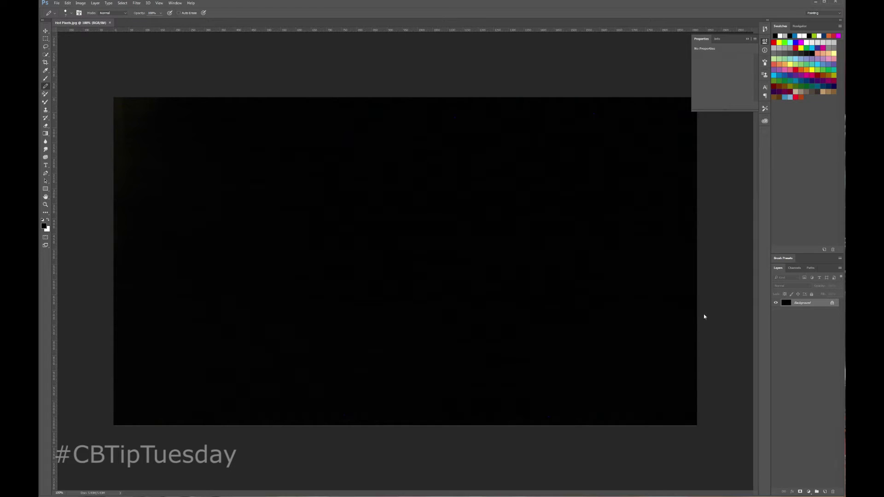
In Photoshop, add a new layer above the Hot Pixels.jpg background and name it FIX.
{"action": "left_click", "coordinate": [825, 492]}
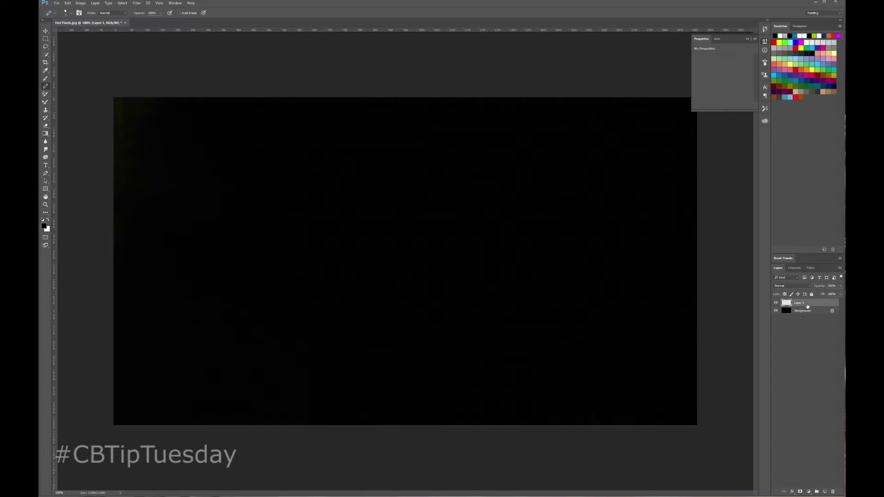
{"action": "double_click", "coordinate": [807, 306]}
{"action": "type", "text": "Fi"}
{"action": "key", "text": "Return"}
At 200% zoom, dab black pencil dots over the red and blue hot pixels across the frame on the FIX layer.
{"action": "key", "text": "ctrl+plus"}
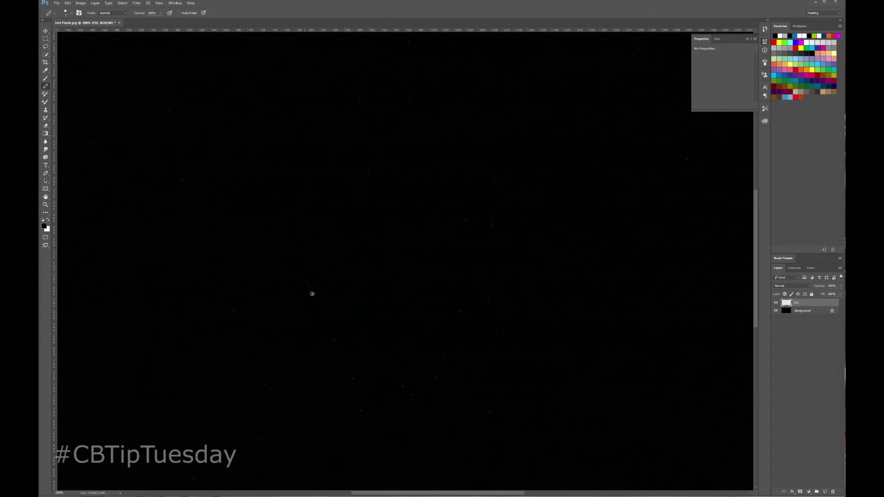
{"action": "left_click_drag", "start_coordinate": [429, 495], "coordinate": [366, 491]}
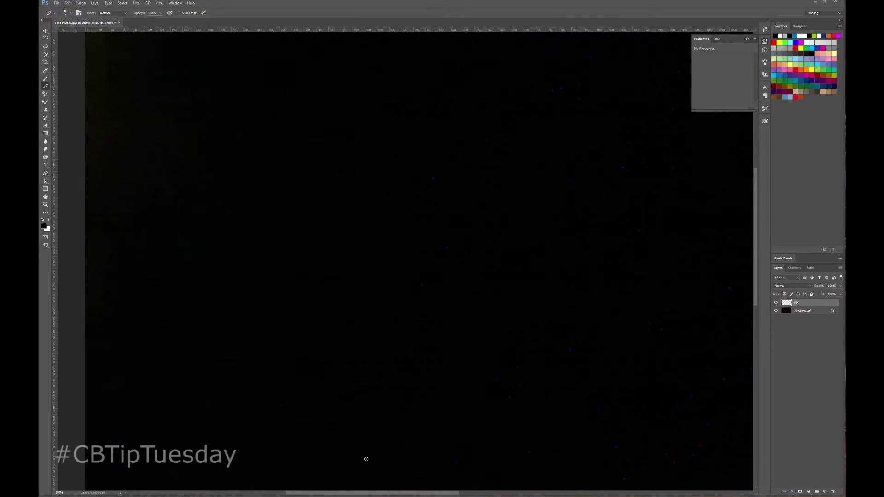
{"action": "scroll", "coordinate": [366, 459], "scroll_direction": "up", "scroll_amount": 3}
{"action": "scroll", "coordinate": [366, 459], "scroll_direction": "up", "scroll_amount": 1}
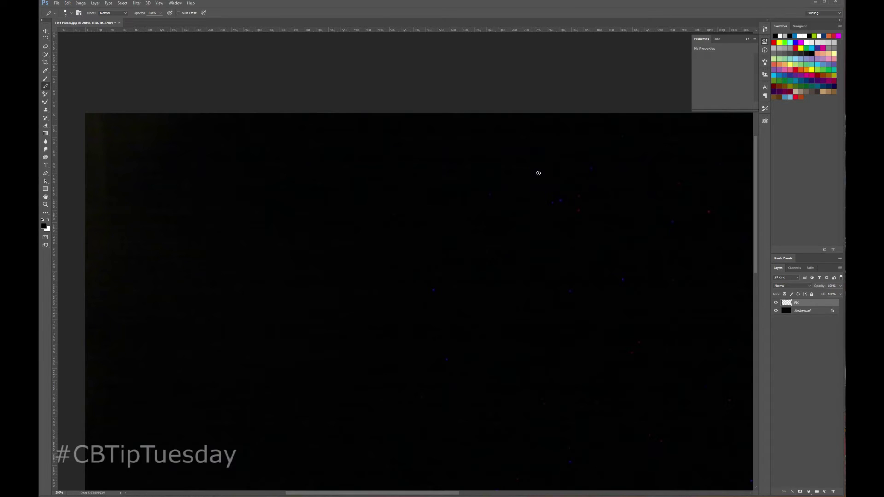
{"action": "left_click", "coordinate": [490, 194]}
{"action": "left_click", "coordinate": [560, 200]}
{"action": "left_click", "coordinate": [591, 169]}
{"action": "left_click", "coordinate": [578, 196]}
{"action": "left_click", "coordinate": [578, 211]}
{"action": "left_click", "coordinate": [571, 291]}
{"action": "left_click", "coordinate": [673, 222]}
{"action": "left_click", "coordinate": [434, 290]}
{"action": "left_click", "coordinate": [639, 343]}
{"action": "scroll", "coordinate": [547, 406], "scroll_direction": "down", "scroll_amount": 3}
{"action": "left_click", "coordinate": [695, 336]}
{"action": "left_click", "coordinate": [725, 259]}
{"action": "scroll", "coordinate": [727, 258], "scroll_direction": "down", "scroll_amount": 2}
{"action": "mouse_move", "coordinate": [444, 492]}
{"action": "left_mouse_down"}
{"action": "mouse_move", "coordinate": [585, 493]}
{"action": "mouse_move", "coordinate": [573, 493]}
{"action": "left_mouse_up"}
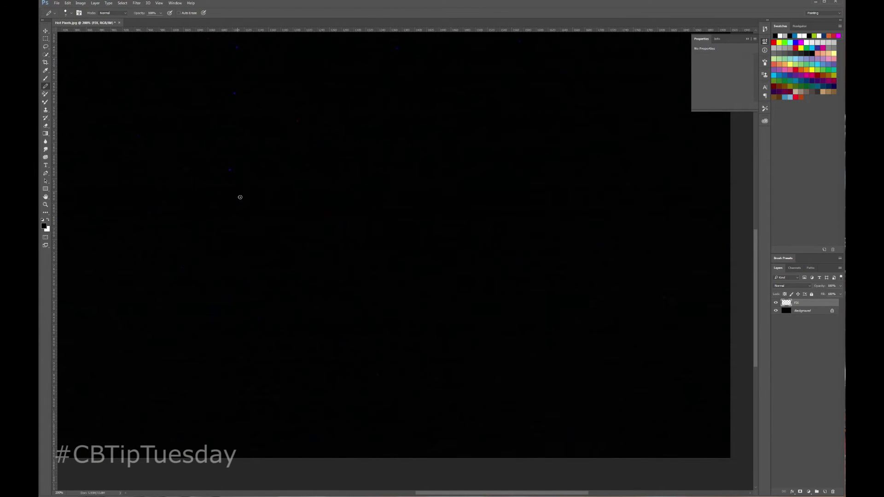
{"action": "scroll", "coordinate": [359, 221], "scroll_direction": "up", "scroll_amount": 10}
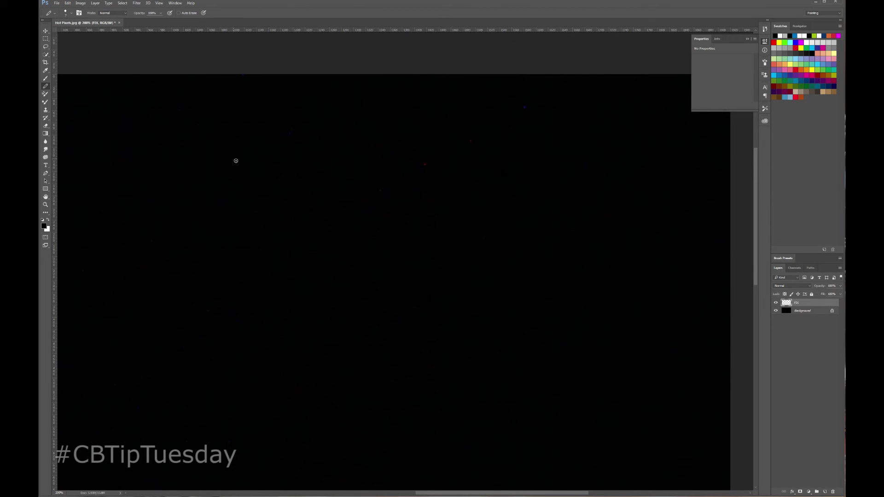
{"action": "scroll", "coordinate": [441, 413], "scroll_direction": "right", "scroll_amount": 1}
{"action": "scroll", "coordinate": [441, 413], "scroll_direction": "down", "scroll_amount": 2}
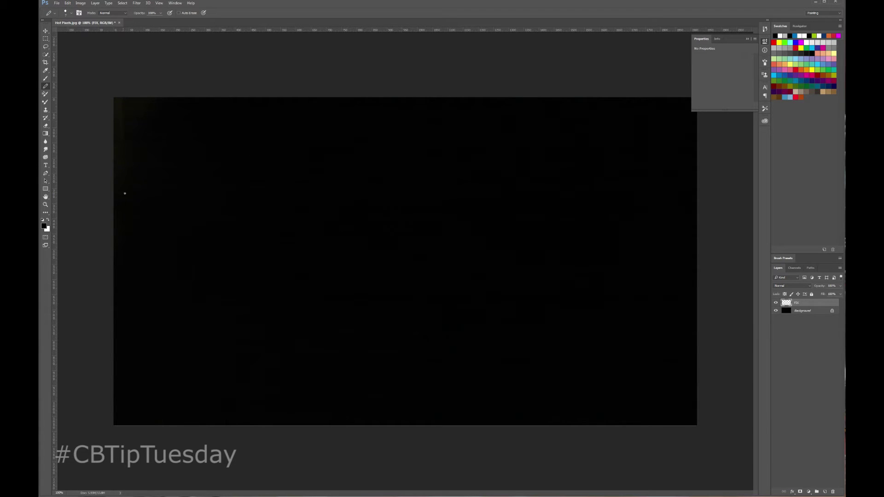
Draw a white rectangle that extends beyond the whole canvas and place its layer beneath the FIX layer.
{"action": "left_click", "coordinate": [46, 189]}
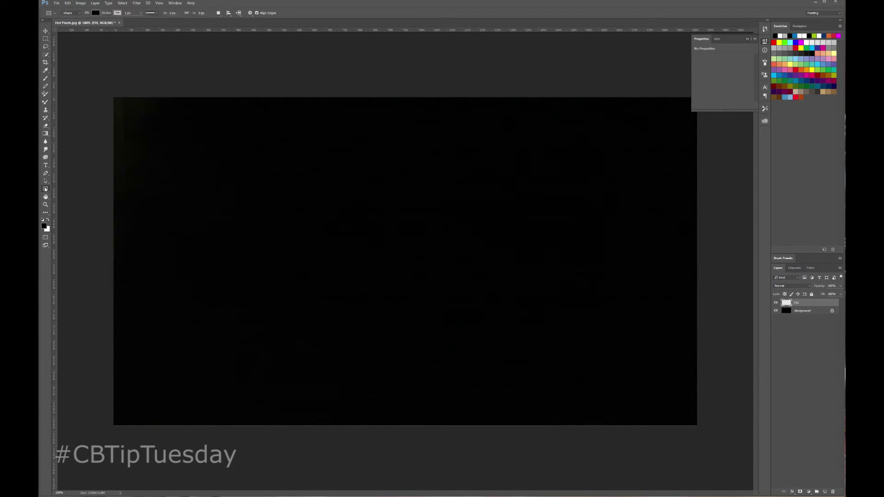
{"action": "left_click", "coordinate": [49, 220]}
{"action": "left_click_drag", "start_coordinate": [95, 80], "coordinate": [719, 443]}
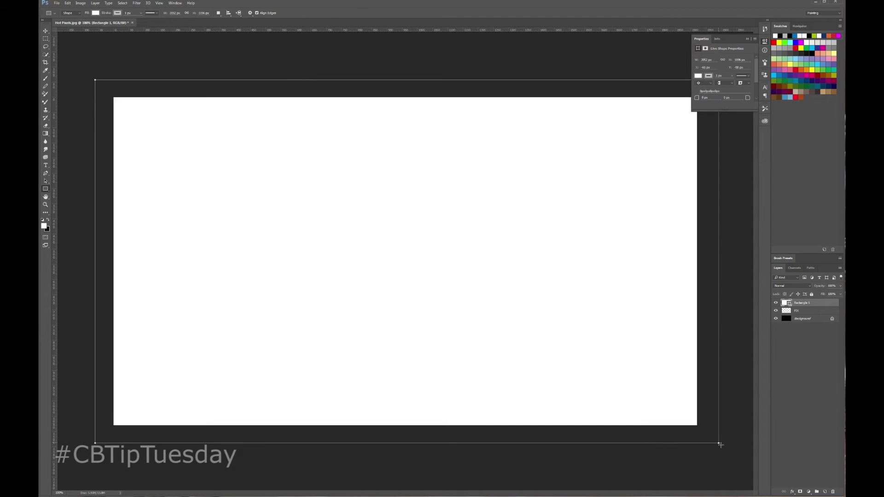
{"action": "left_click_drag", "start_coordinate": [814, 306], "coordinate": [819, 316]}
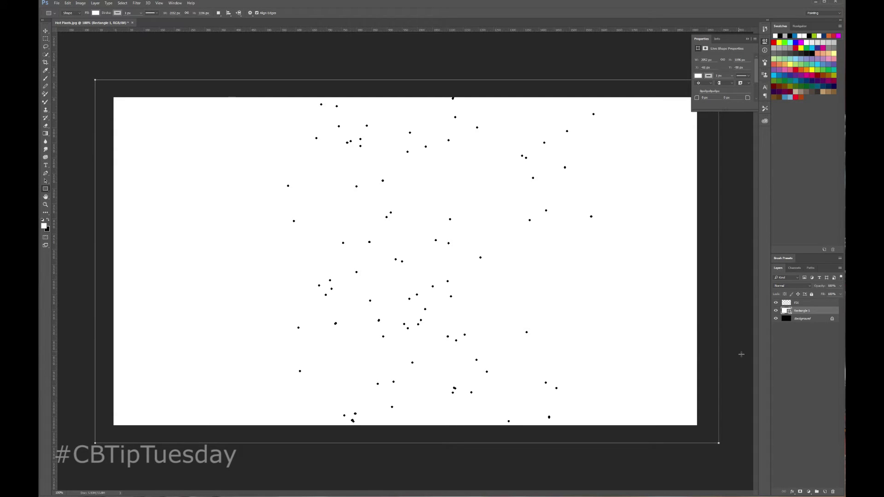
{"action": "left_click", "coordinate": [45, 31]}
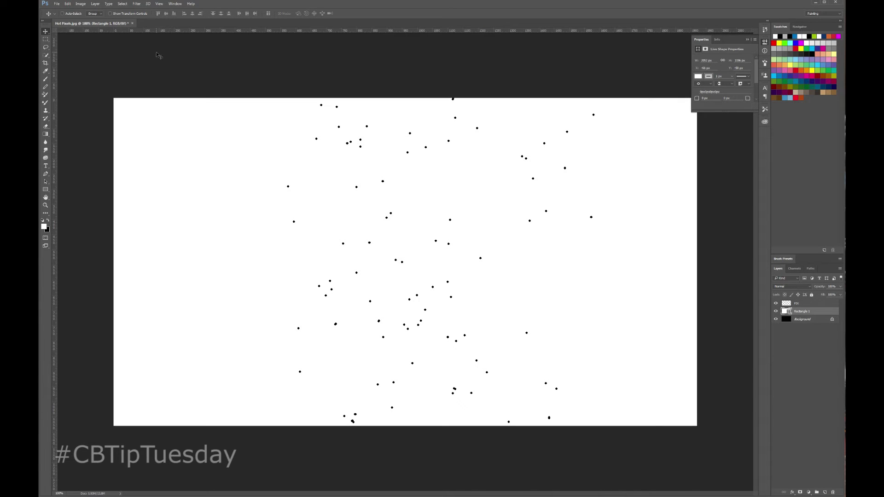
Save the dotted matte image to the Desktop as a PNG named Hot Pixels_FIXED.
{"action": "key", "text": "ctrl+shift+s"}
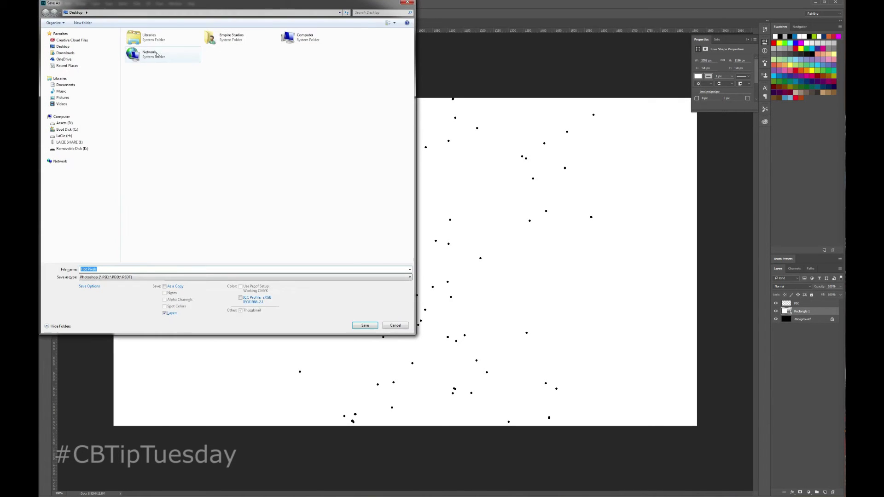
{"action": "left_click", "coordinate": [164, 278]}
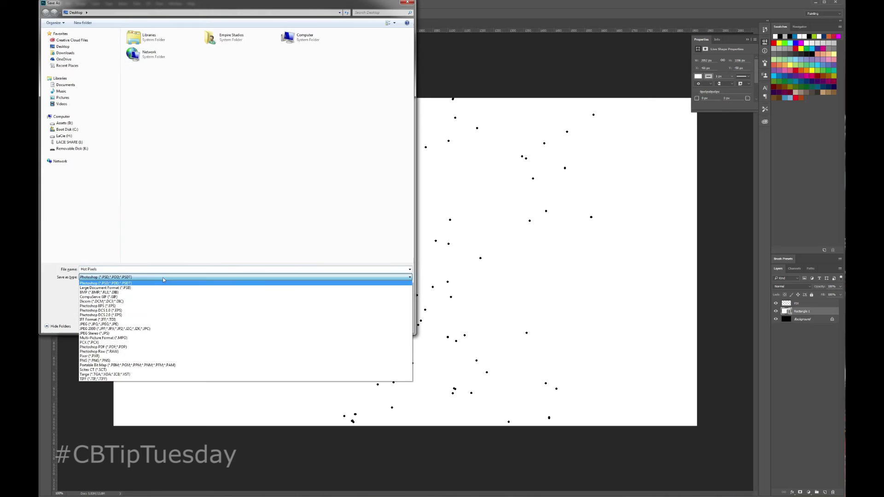
{"action": "left_click", "coordinate": [152, 360]}
{"action": "left_click", "coordinate": [97, 270]}
{"action": "type", "text": "_FIXED"}
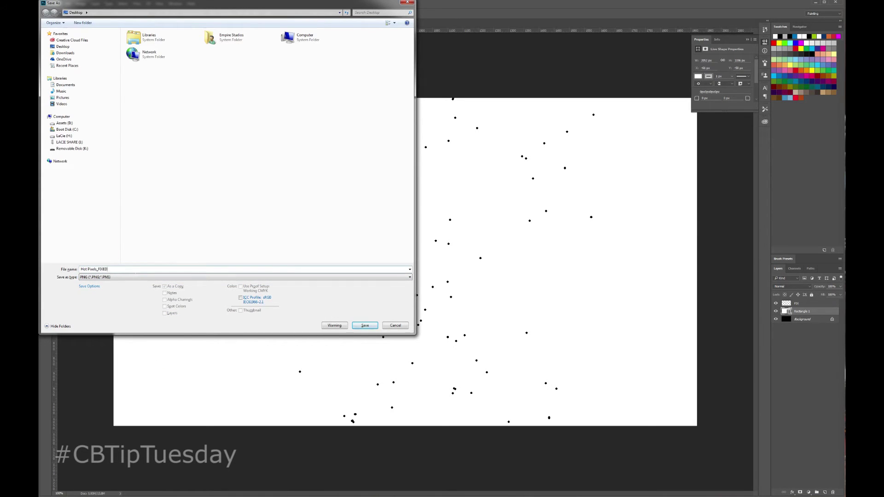
{"action": "key", "text": "Return"}
{"action": "key", "text": "Return"}
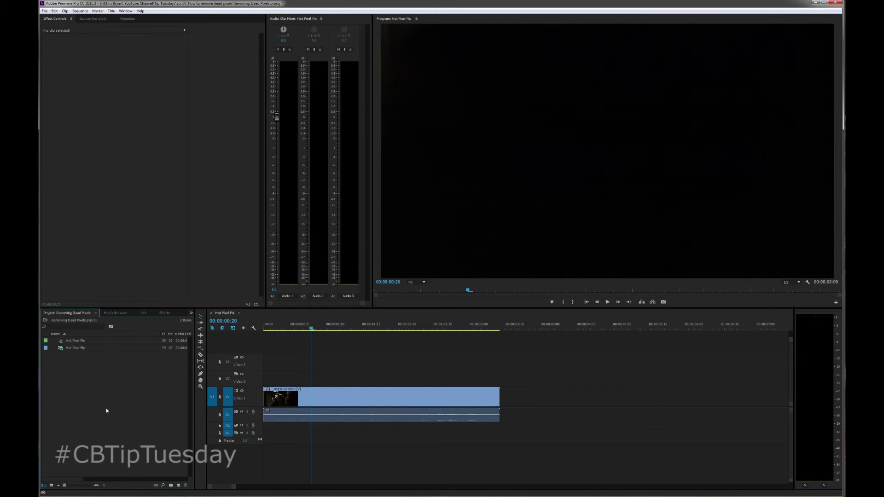
Switch to Premiere Pro and import the Hot Pixels_FIXED PNG from the Desktop into the project.
{"action": "double_click", "coordinate": [106, 407]}
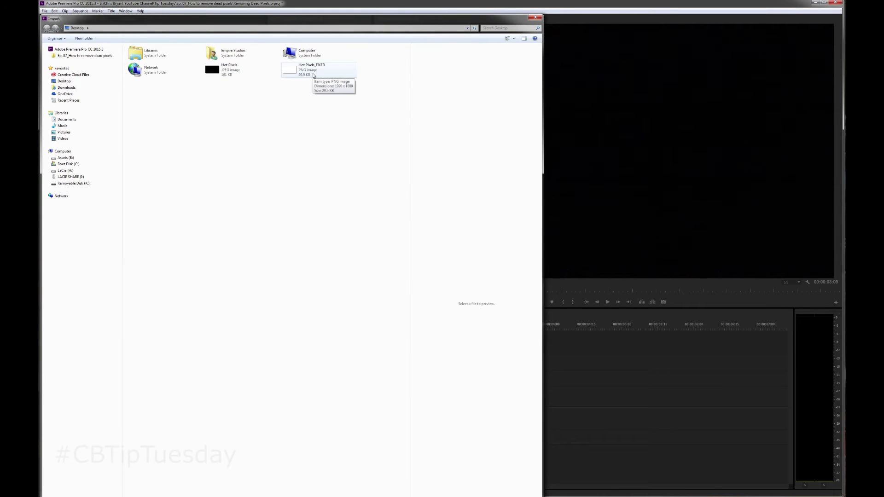
{"action": "double_click", "coordinate": [316, 69]}
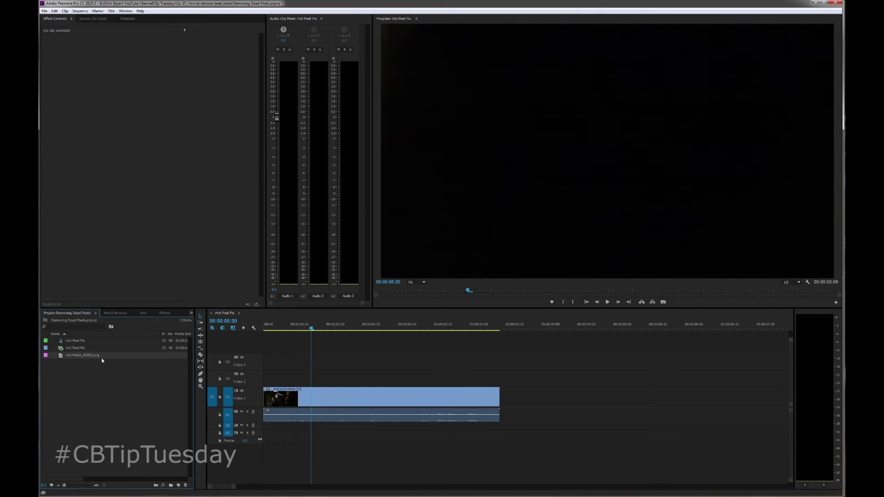
Duplicate the Video 1 clip and place the copy on Video 2 directly above the original.
{"action": "left_click", "coordinate": [326, 400]}
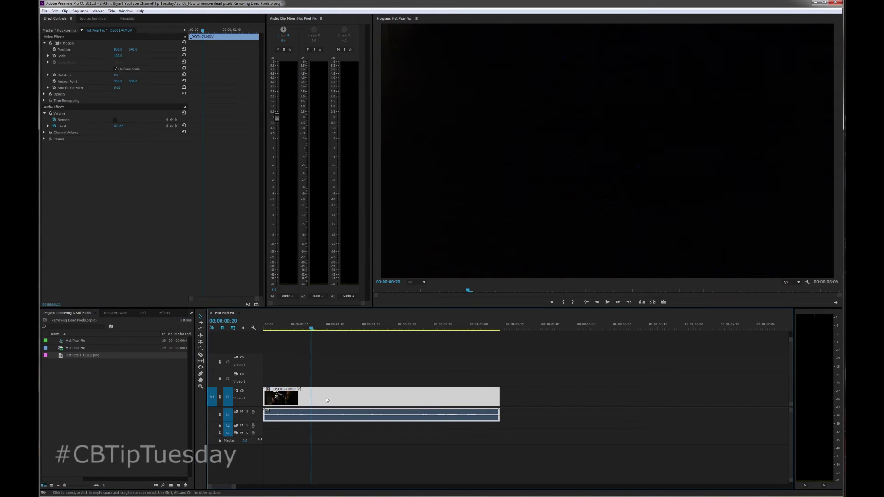
{"action": "left_click", "coordinate": [518, 328]}
{"action": "key", "text": "ctrl+v"}
{"action": "left_click_drag", "start_coordinate": [531, 396], "coordinate": [278, 377]}
Place Hot Pixels_FIXED.png at the start of Video 3 and extend it to the end of the footage.
{"action": "left_click", "coordinate": [286, 327]}
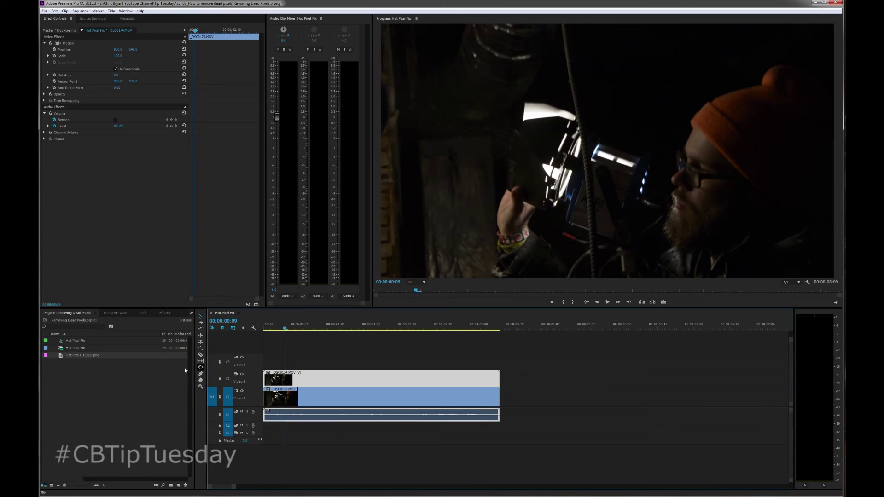
{"action": "left_click_drag", "start_coordinate": [65, 355], "coordinate": [256, 367]}
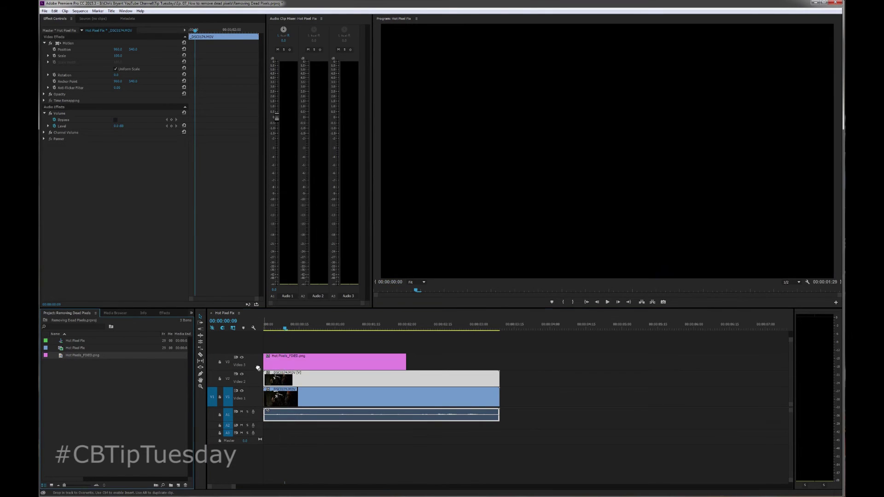
{"action": "key", "text": "shift+Right"}
{"action": "key", "text": "shift+Right"}
{"action": "left_click_drag", "start_coordinate": [412, 367], "coordinate": [500, 370]}
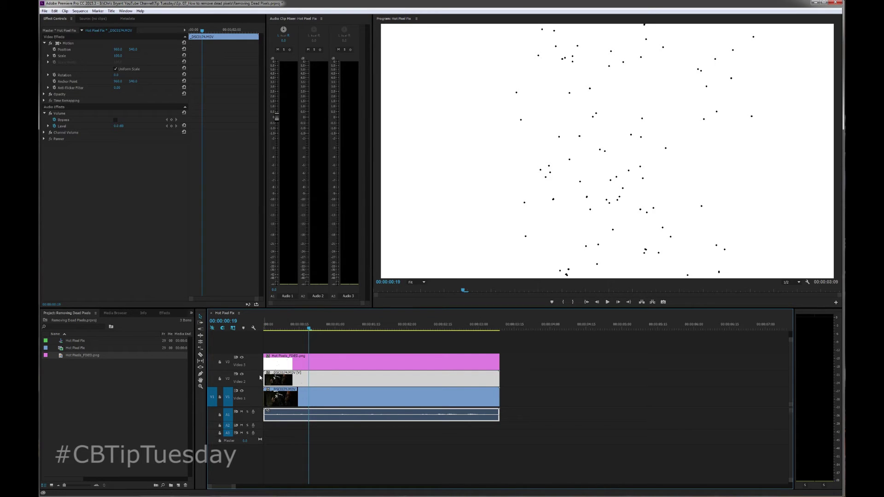
Find the Track Matte Key effect and apply it to the duplicate clip on Video 2.
{"action": "left_click", "coordinate": [163, 314]}
{"action": "left_click", "coordinate": [75, 321]}
{"action": "type", "text": "track"}
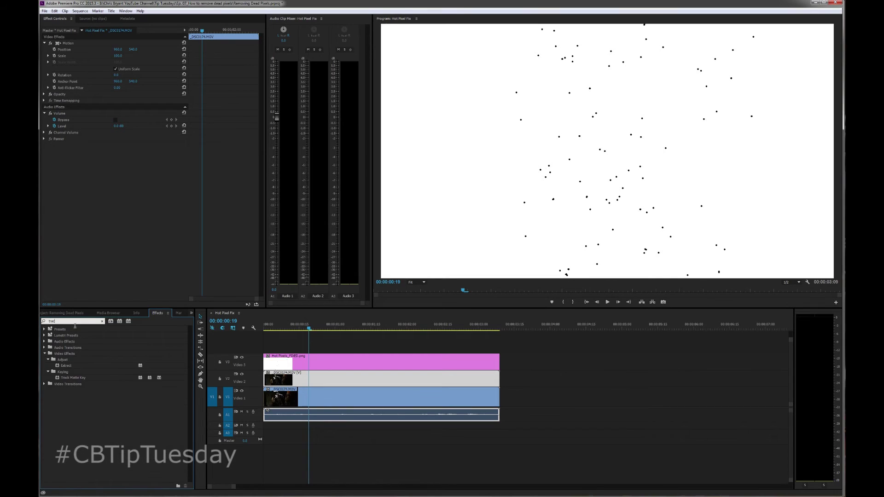
{"action": "left_click", "coordinate": [58, 367]}
{"action": "left_click_drag", "start_coordinate": [58, 367], "coordinate": [294, 383]}
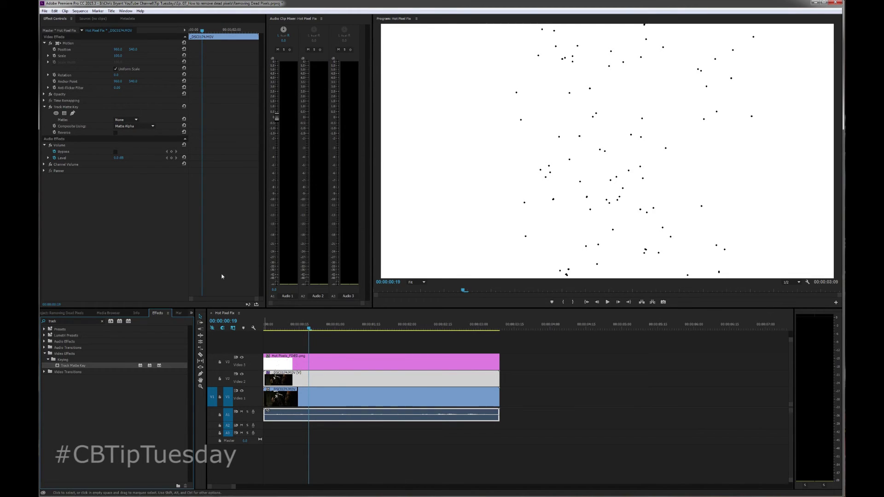
Set the Track Matte Key to use Video 3 as matte, composited using Matte Luma, and scrub the sequence to check it.
{"action": "left_click", "coordinate": [125, 119]}
{"action": "left_click", "coordinate": [130, 135]}
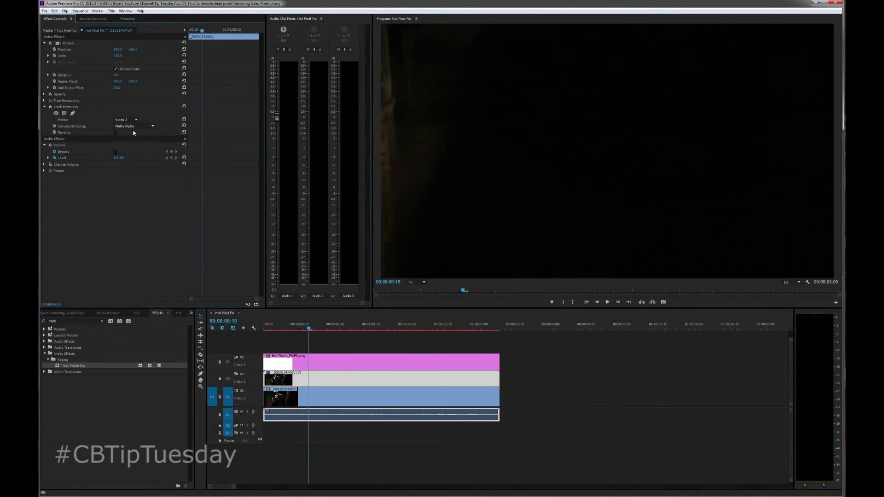
{"action": "left_click", "coordinate": [134, 126]}
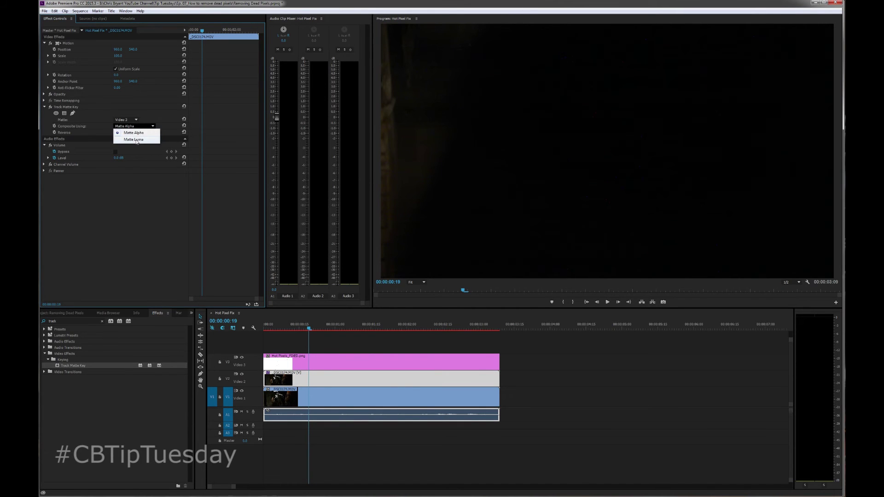
{"action": "left_click", "coordinate": [134, 140]}
{"action": "left_click", "coordinate": [351, 329]}
{"action": "left_click_drag", "start_coordinate": [352, 330], "coordinate": [295, 329]}
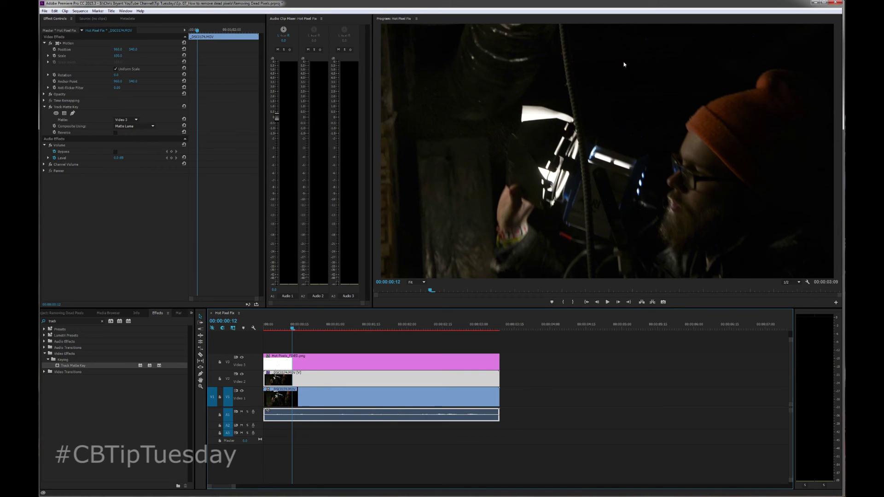
Apply Gaussian Blur to the original clip on Video 1 and raise its blurriness.
{"action": "left_click", "coordinate": [432, 404]}
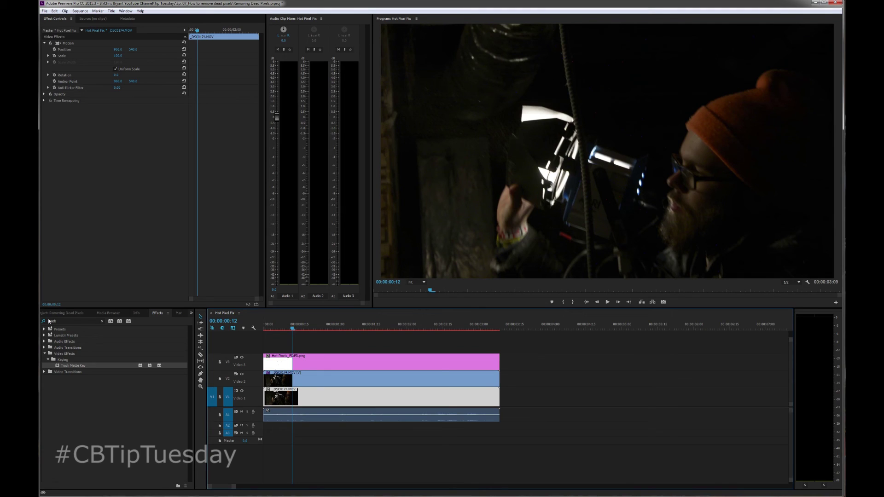
{"action": "double_click", "coordinate": [66, 322]}
{"action": "type", "text": "gau"}
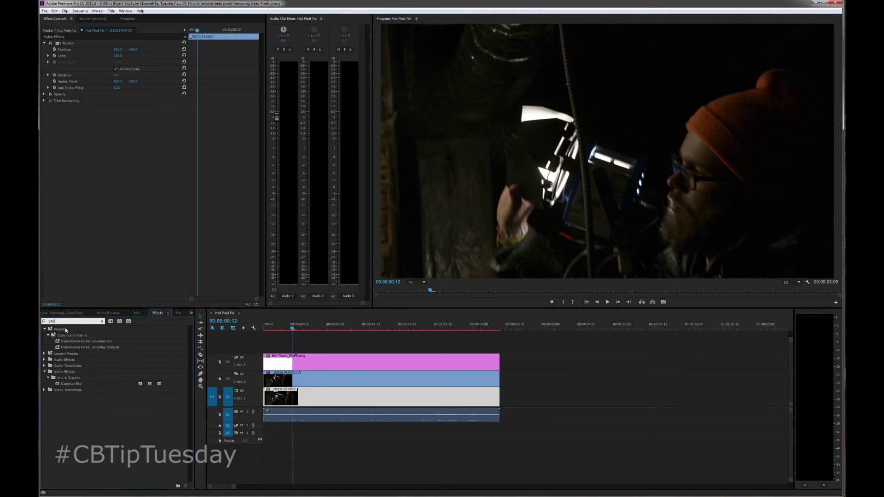
{"action": "left_click_drag", "start_coordinate": [60, 383], "coordinate": [278, 399]}
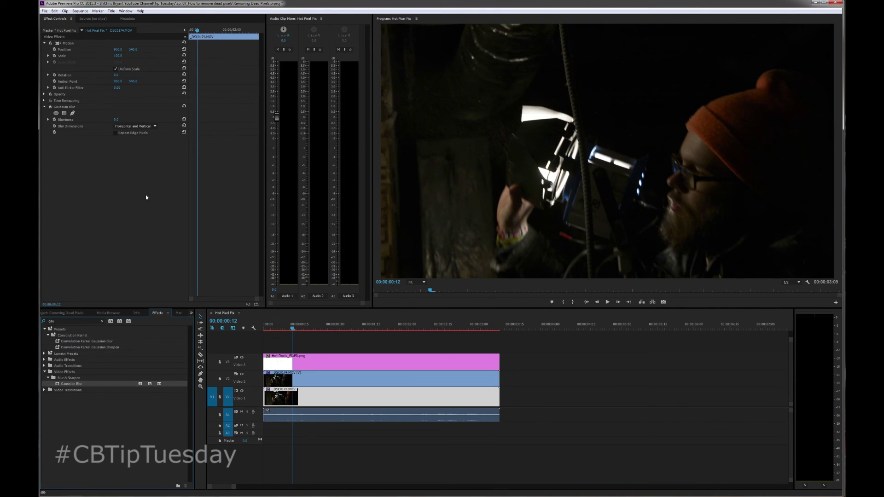
{"action": "left_click", "coordinate": [118, 120]}
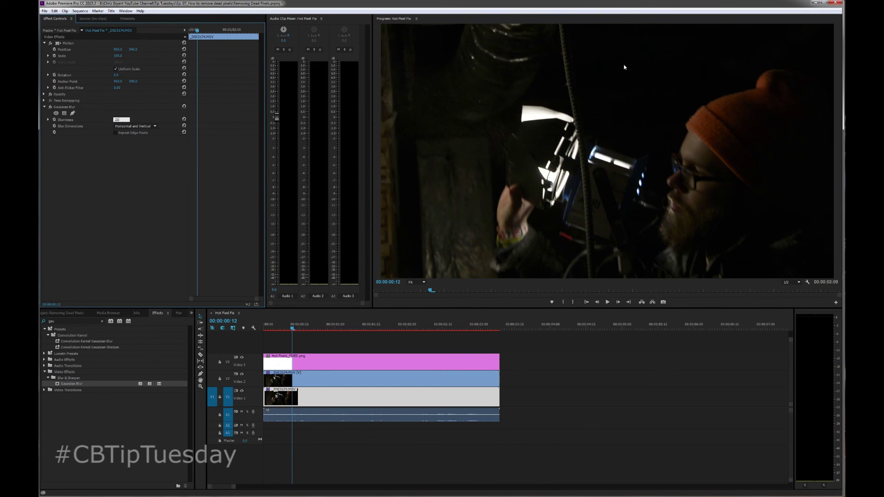
{"action": "key", "text": "Return"}
Scrub the sequence to 00:00:02:20 to review the repaired footage and select the matte image on Video 3.
{"action": "left_click_drag", "start_coordinate": [280, 330], "coordinate": [455, 339]}
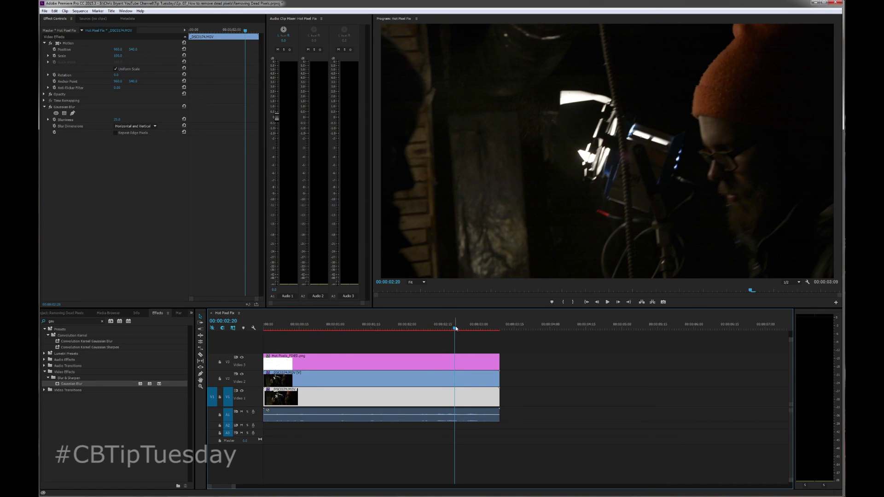
{"action": "left_click", "coordinate": [416, 365]}
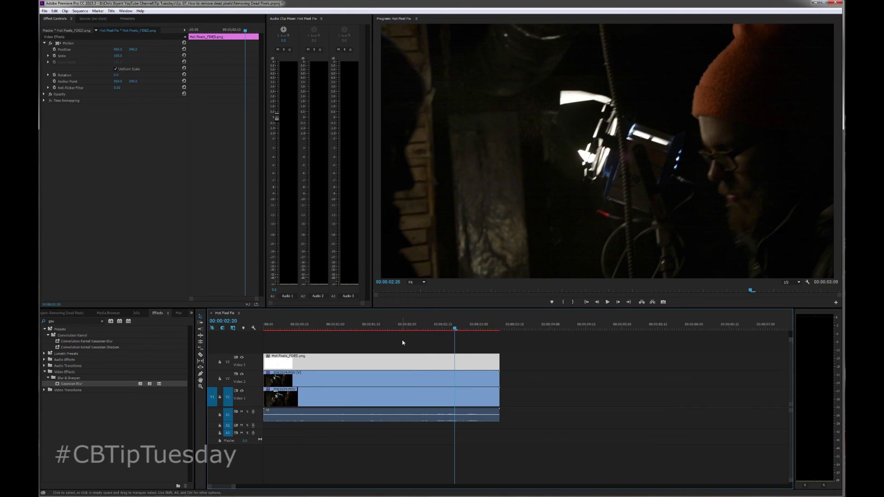